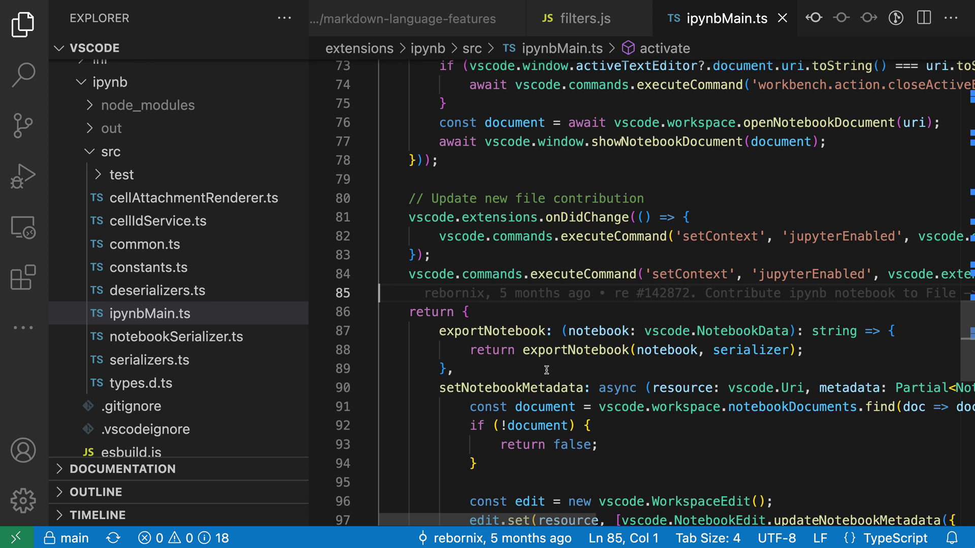
Toggle the color theme from dark to light and back to dark via the command palette, then open Settings.
{"action": "key", "text": "ctrl+shift+p"}
{"action": "type", "text": "t"}
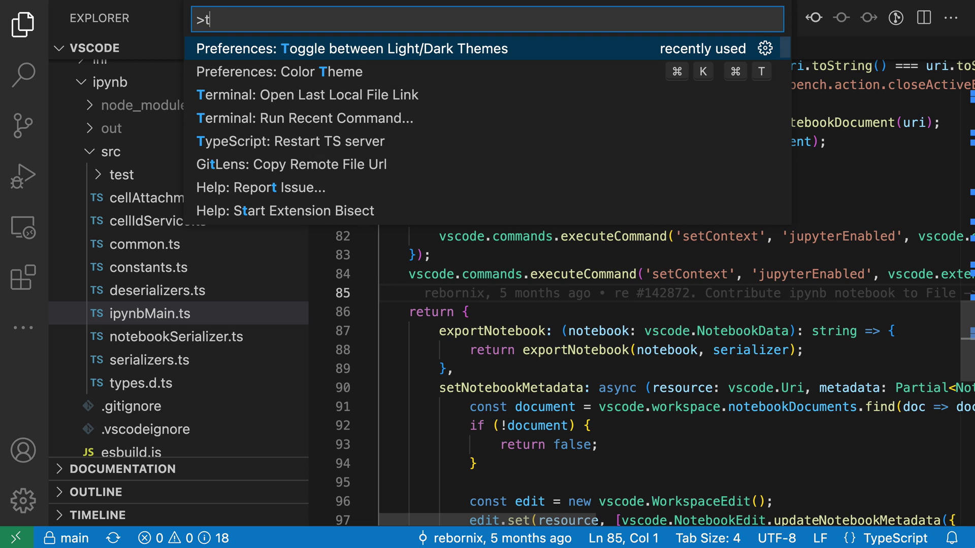
{"action": "type", "text": "oggle light"}
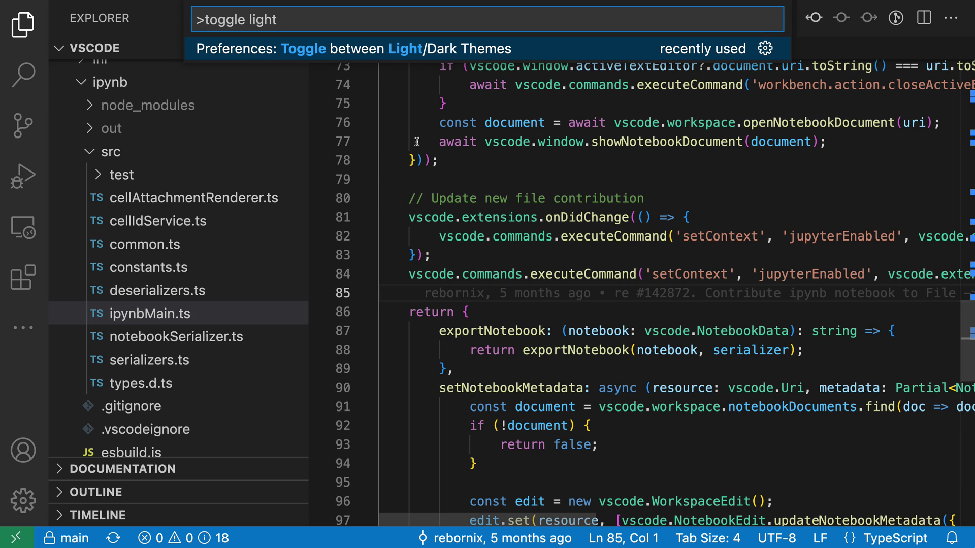
{"action": "left_click", "coordinate": [328, 49]}
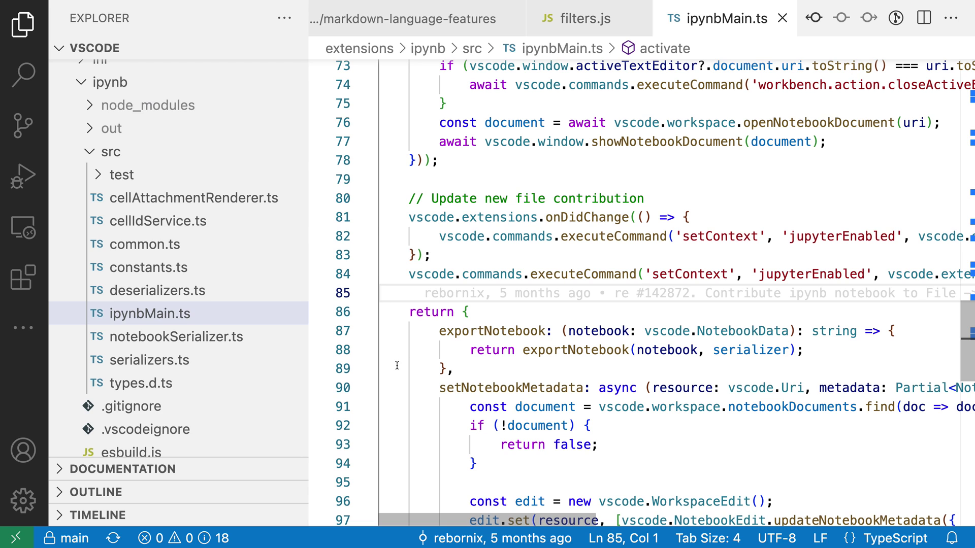
{"action": "key", "text": "super+shift+p"}
{"action": "key", "text": "Return"}
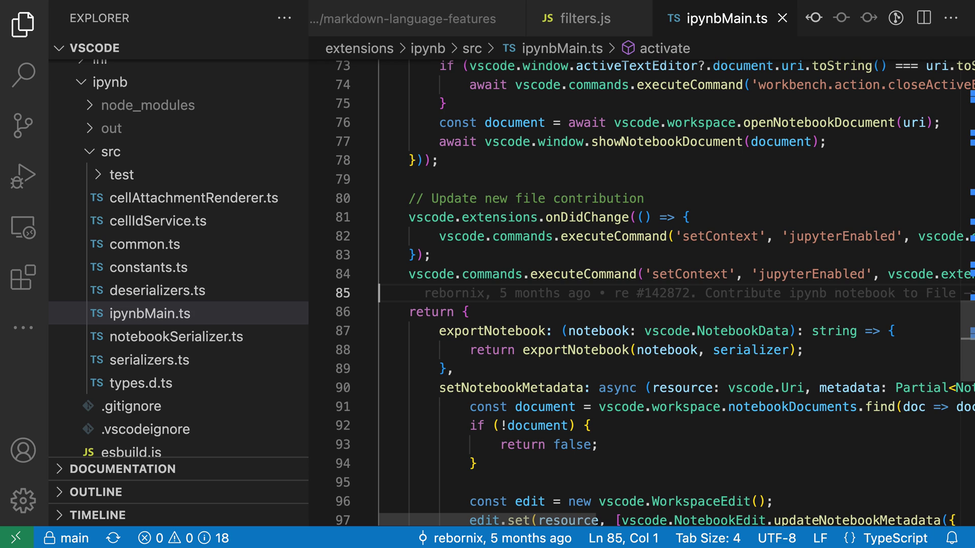
{"action": "key", "text": "ctrl+comma"}
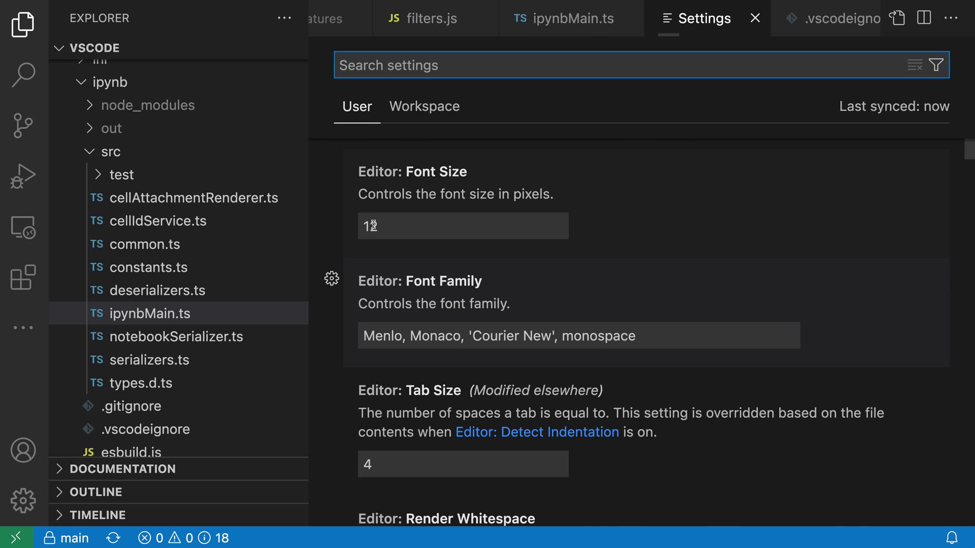
{"action": "type", "text": "preferred color"}
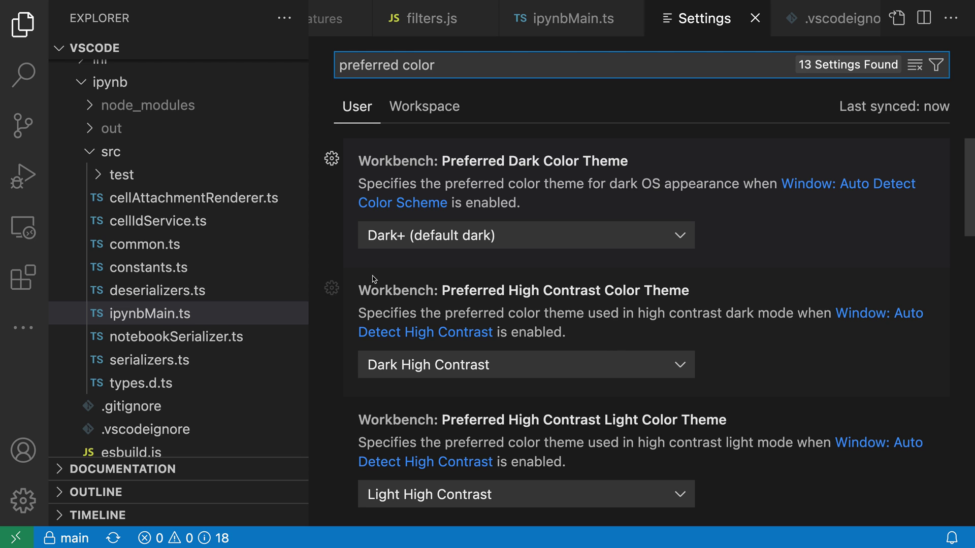
{"action": "scroll", "coordinate": [394, 270], "scroll_direction": "down", "scroll_amount": 3}
{"action": "scroll", "coordinate": [395, 270], "scroll_direction": "down", "scroll_amount": 2}
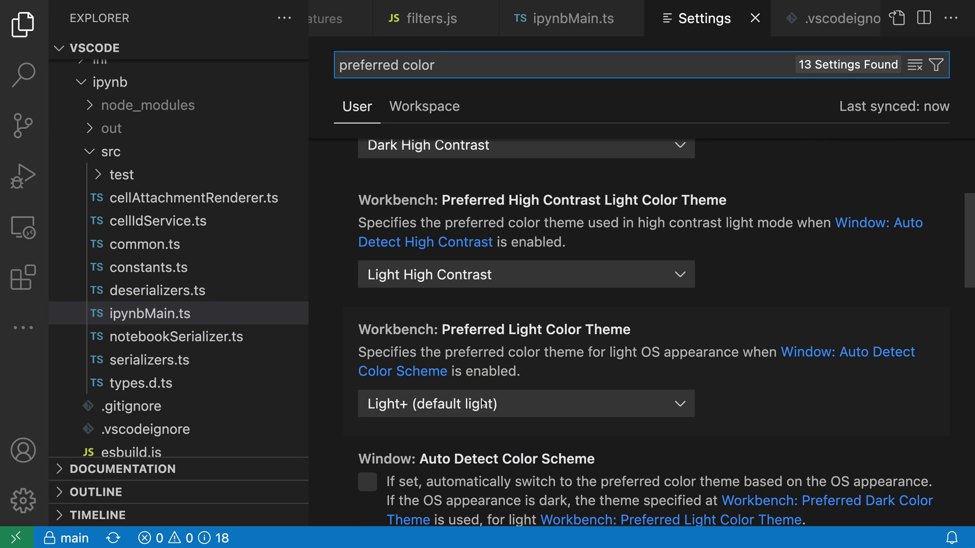
Choose Quiet Light as the Preferred Light Color Theme and bring the command palette back up.
{"action": "left_click", "coordinate": [440, 406]}
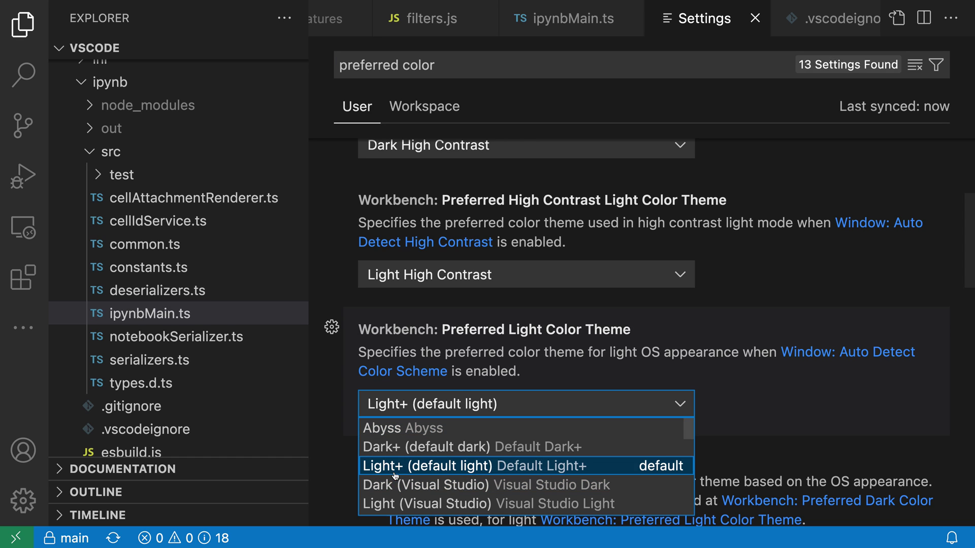
{"action": "scroll", "coordinate": [406, 470], "scroll_direction": "down", "scroll_amount": 2}
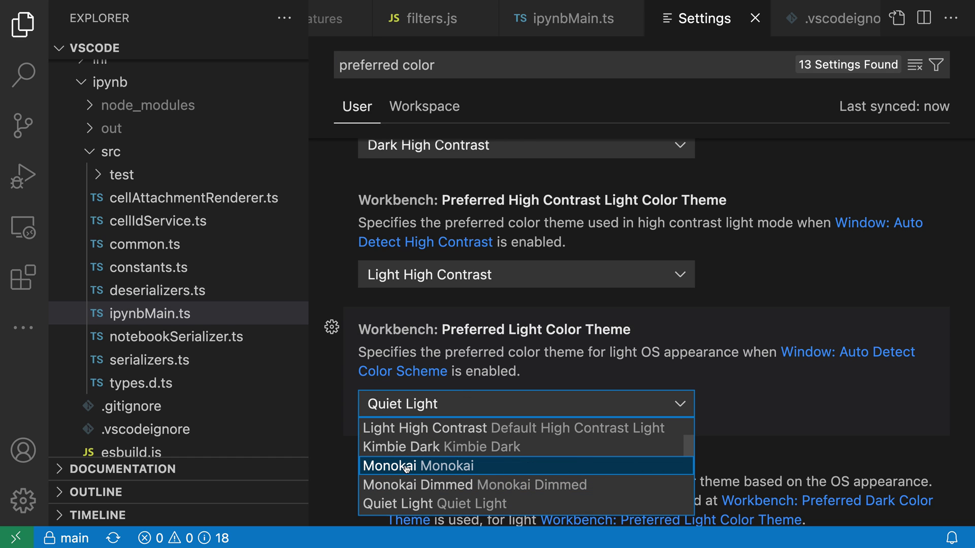
{"action": "key", "text": "Escape"}
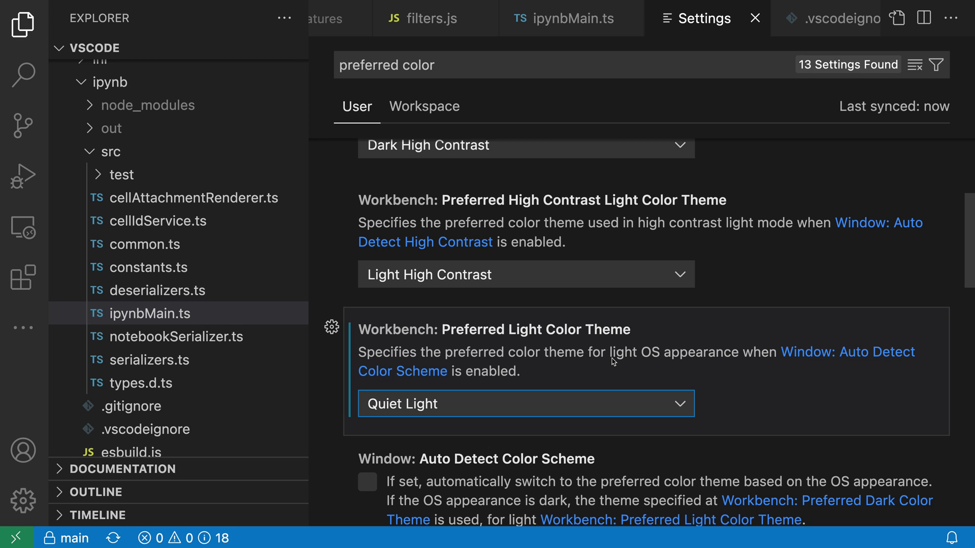
{"action": "key", "text": "ctrl+shift+p"}
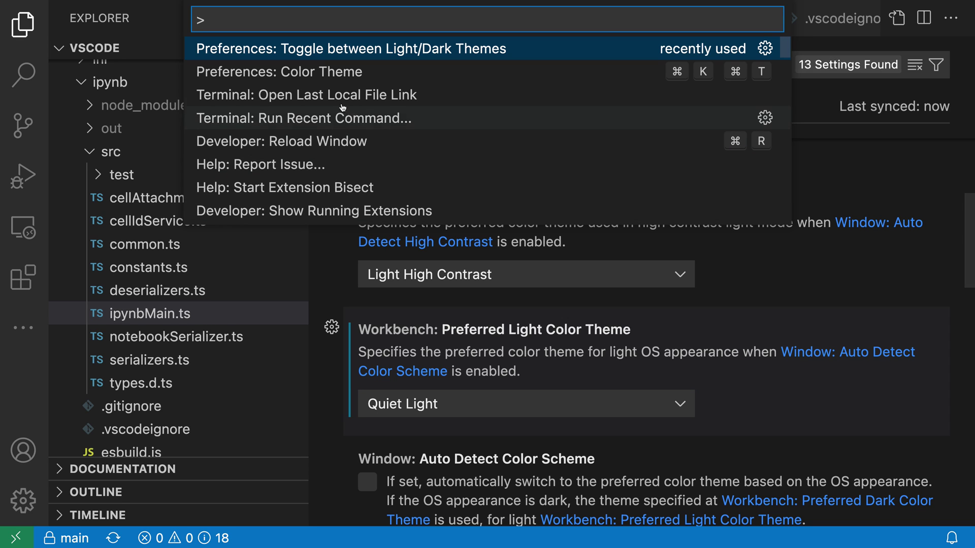
{"action": "left_click", "coordinate": [416, 49]}
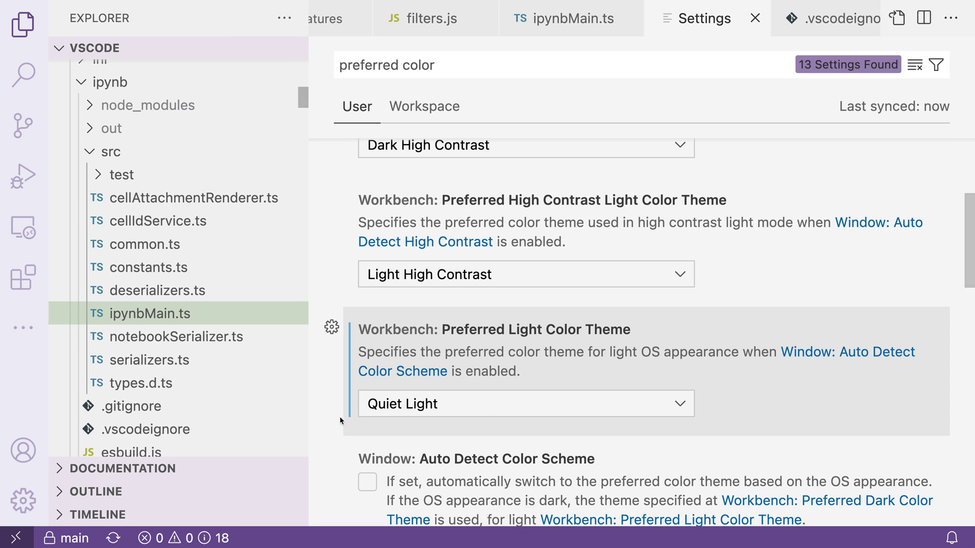
{"action": "key", "text": "ctrl+shift+p"}
{"action": "key", "text": "Return"}
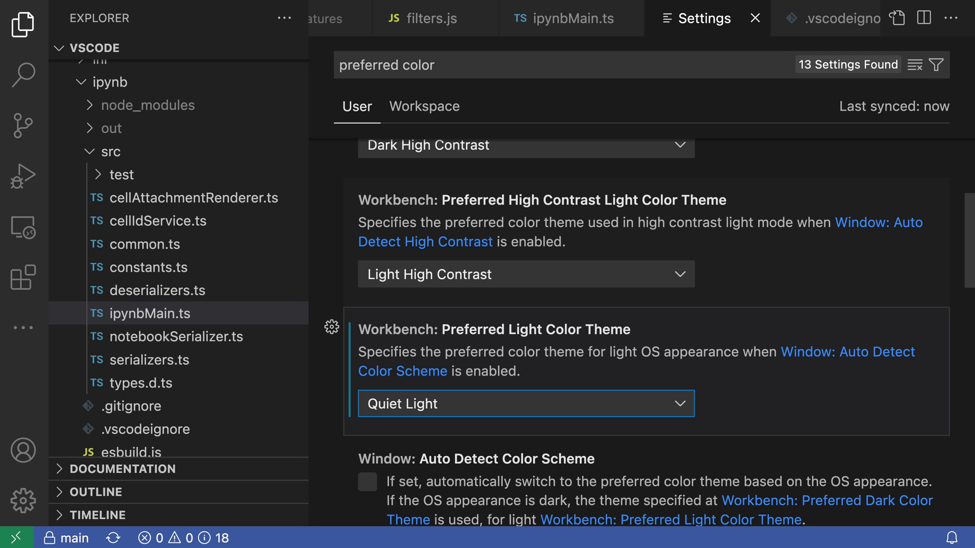